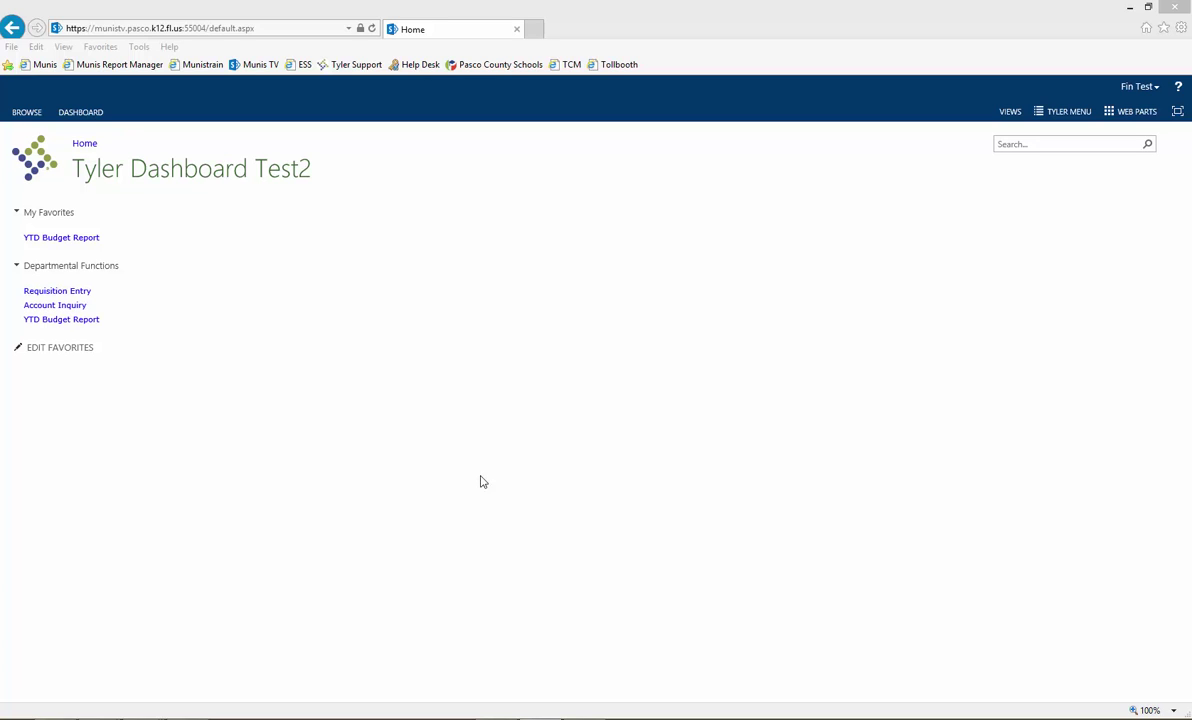
# Add the MUNIS Workflow Approvals and Notifications tiles to the dashboard, placing Approvals in the Right Tile zone, and apply the layout.
pyautogui.click(1127, 110)
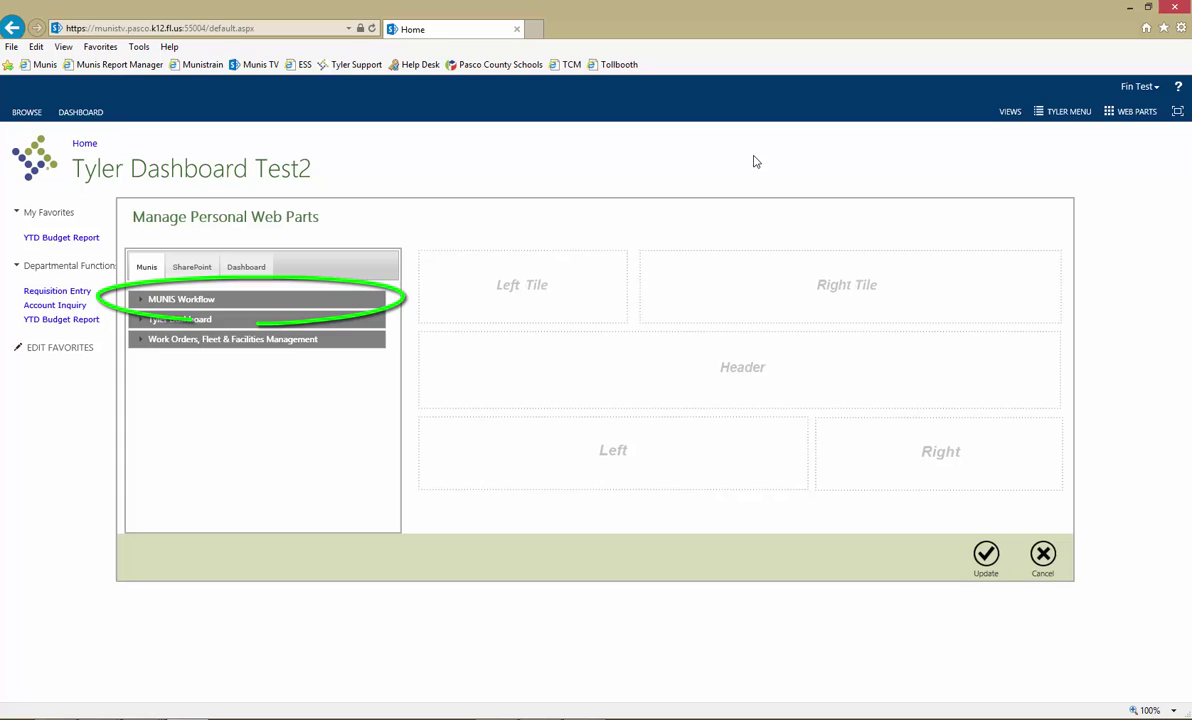
pyautogui.click(257, 309)
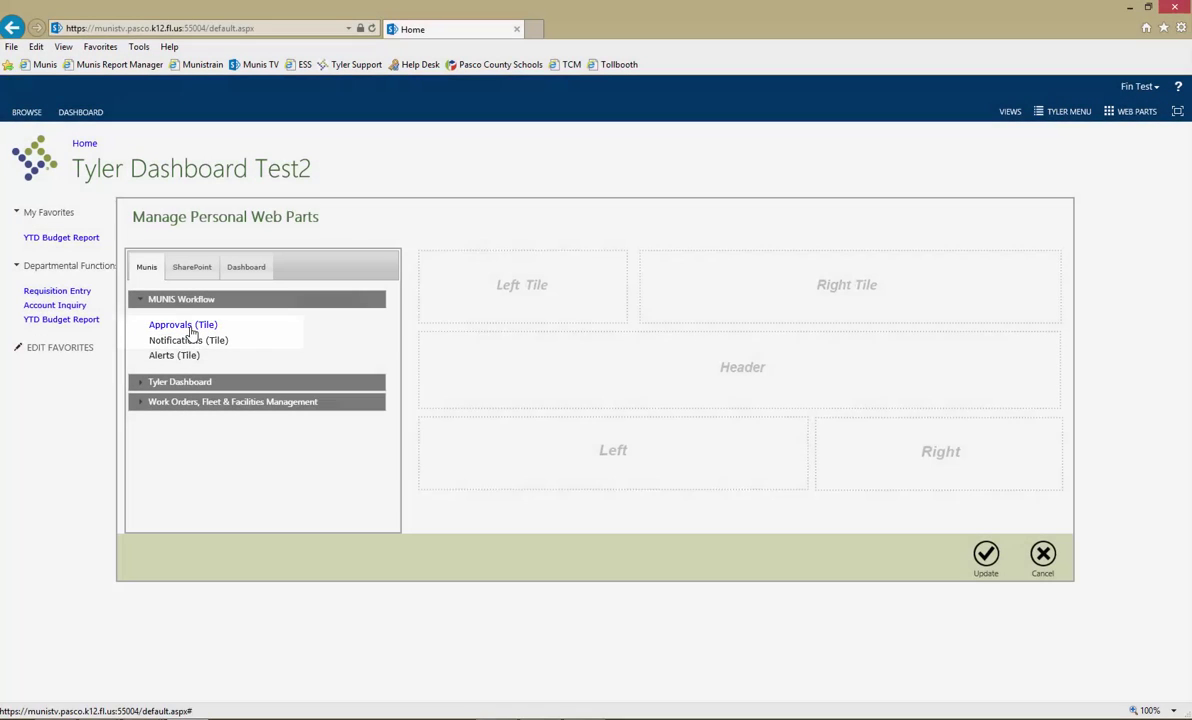
pyautogui.click(190, 328)
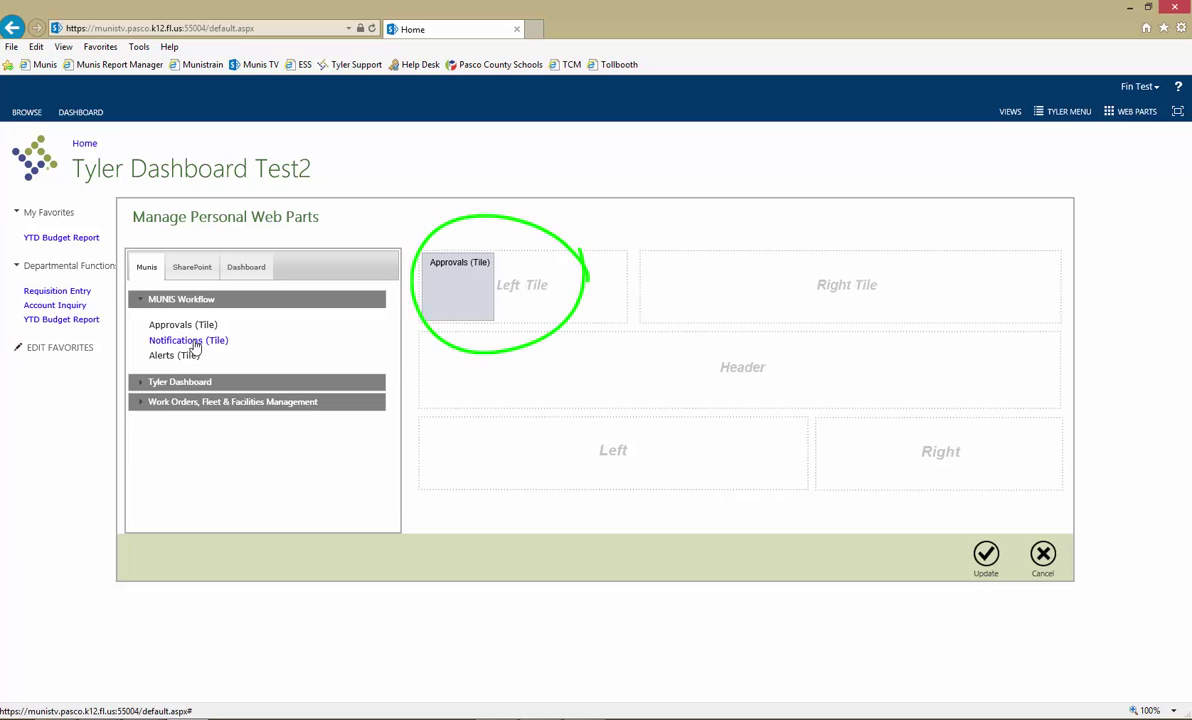
pyautogui.click(190, 341)
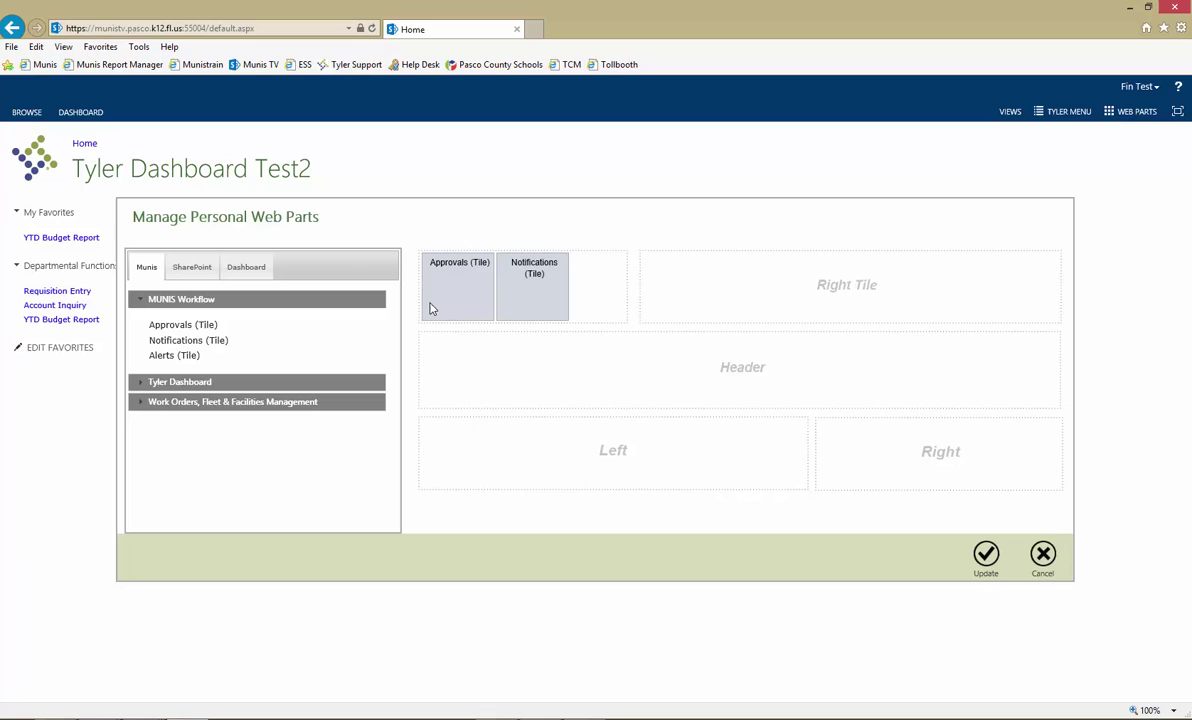
pyautogui.moveTo(431, 309); pyautogui.dragTo(741, 308)
pyautogui.click(984, 557)
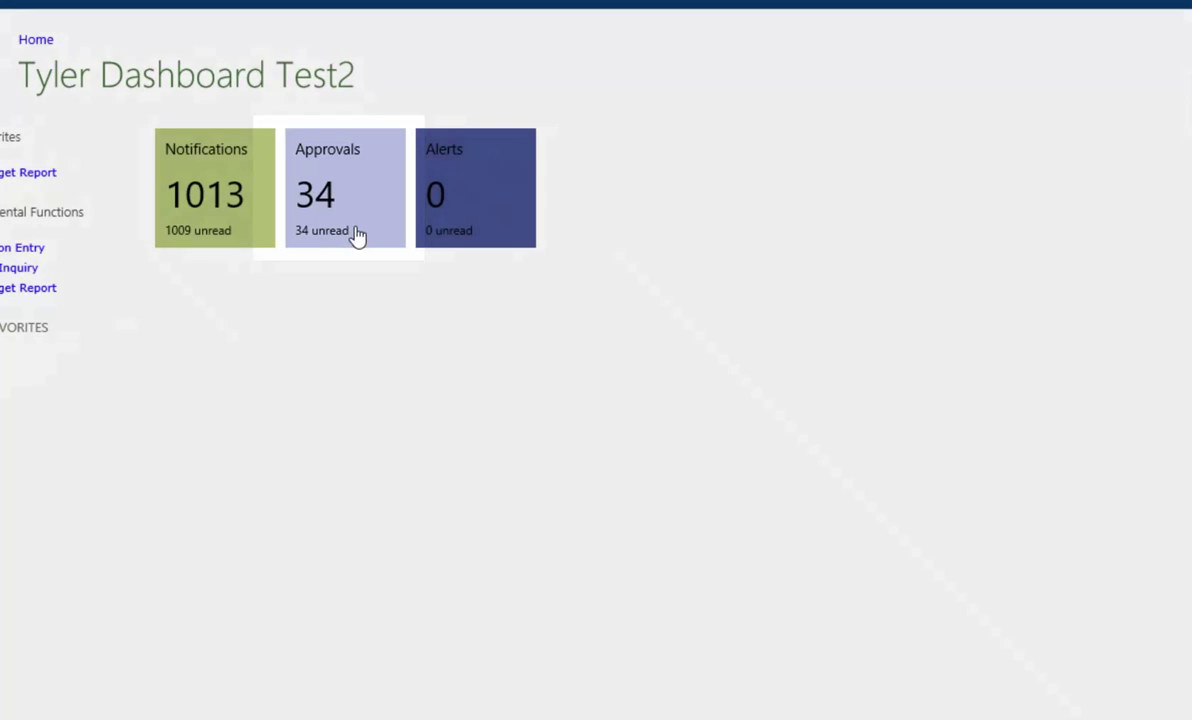
# Reject the PL-SNACKS, PL-CHSHSO and AP Purchasing Card Statements approvals together with the comment "A reason for rejection".
pyautogui.click(355, 236)
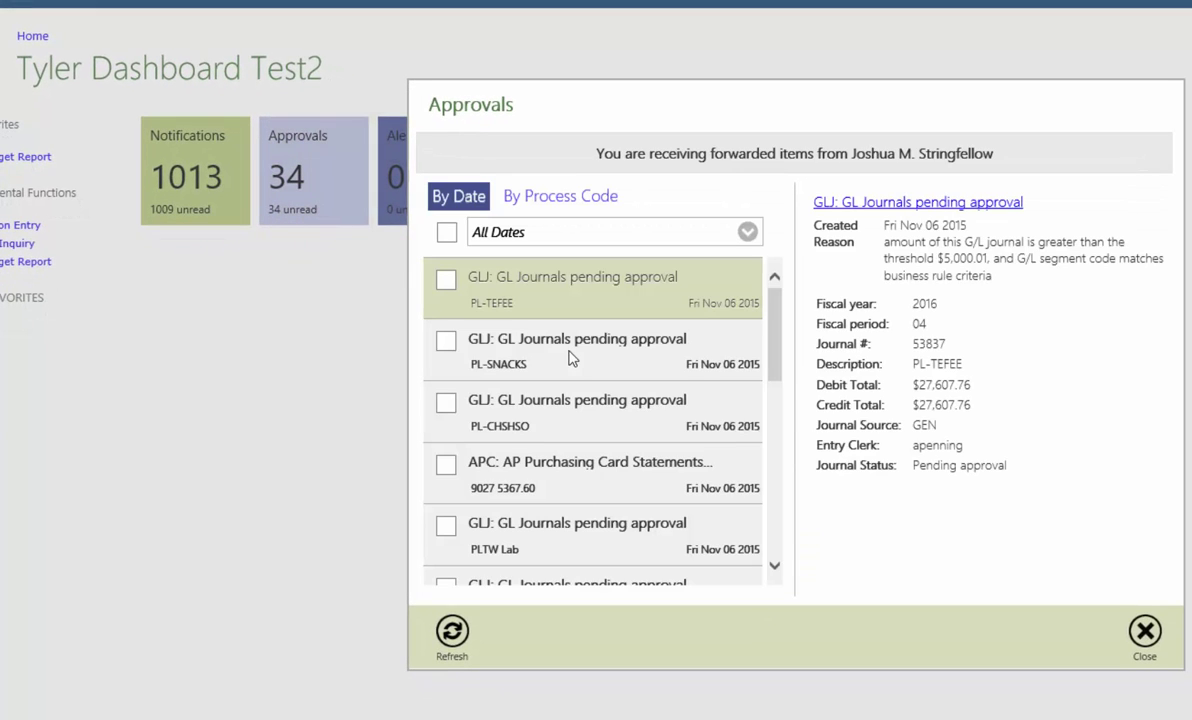
pyautogui.click(446, 342)
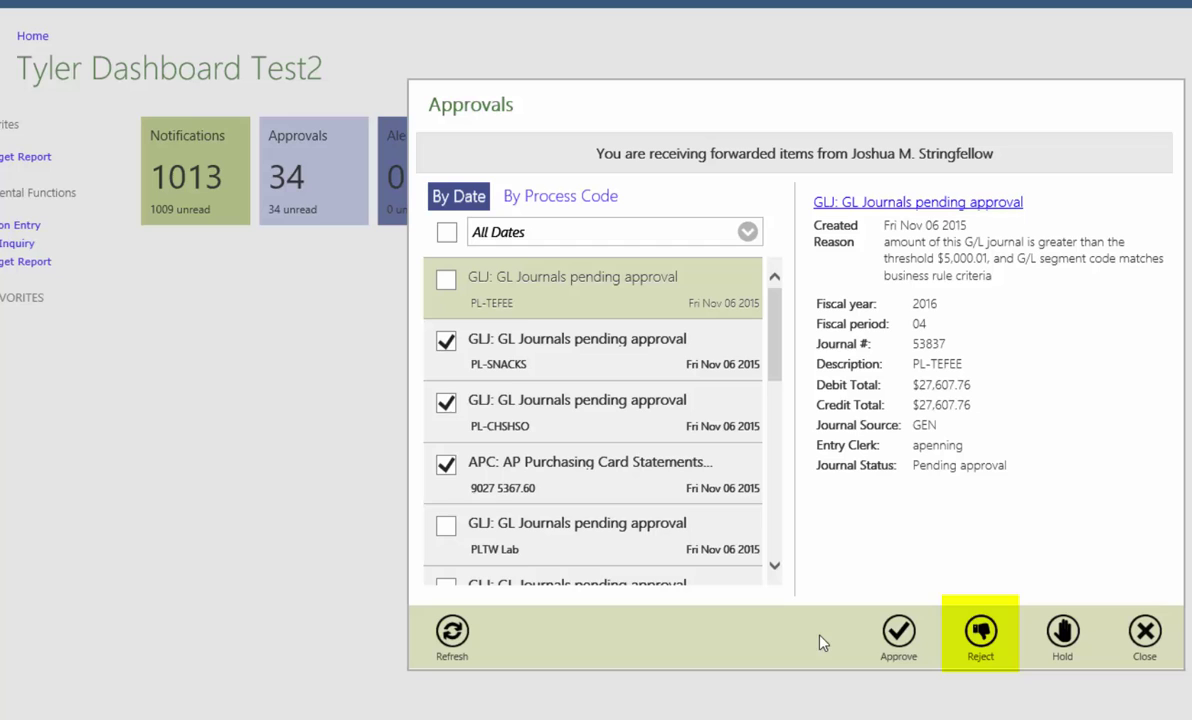
pyautogui.click(982, 635)
pyautogui.click(755, 438)
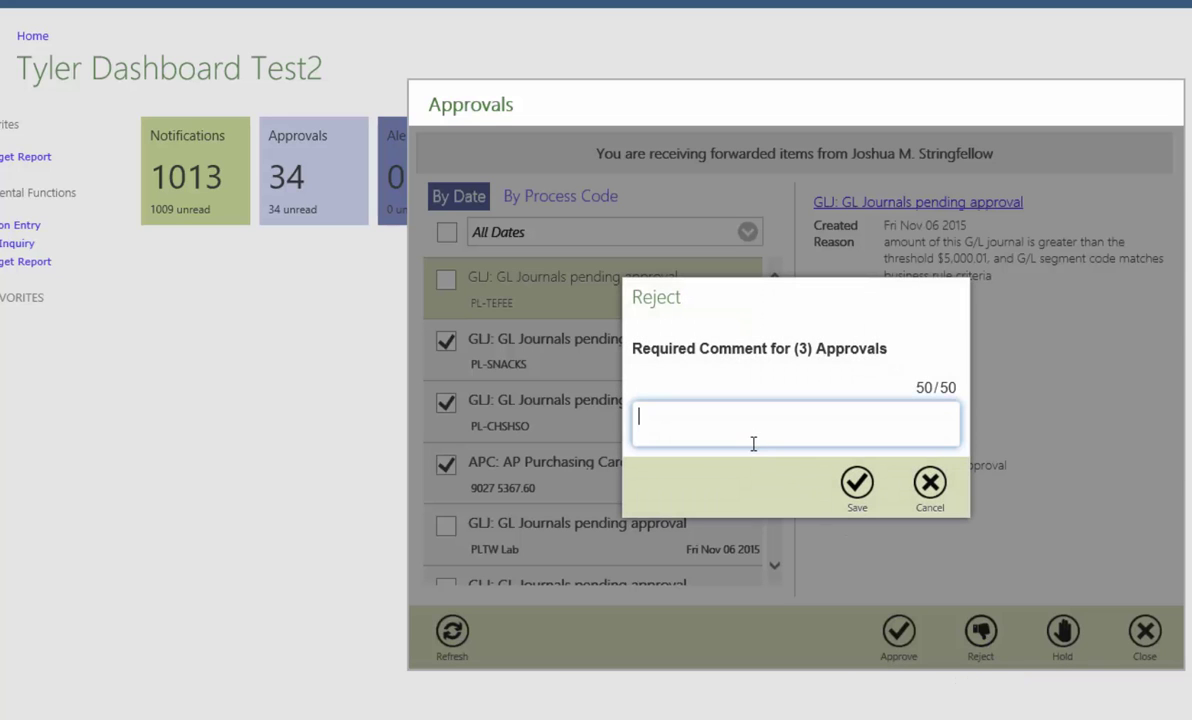
pyautogui.write('A reason for rejection')
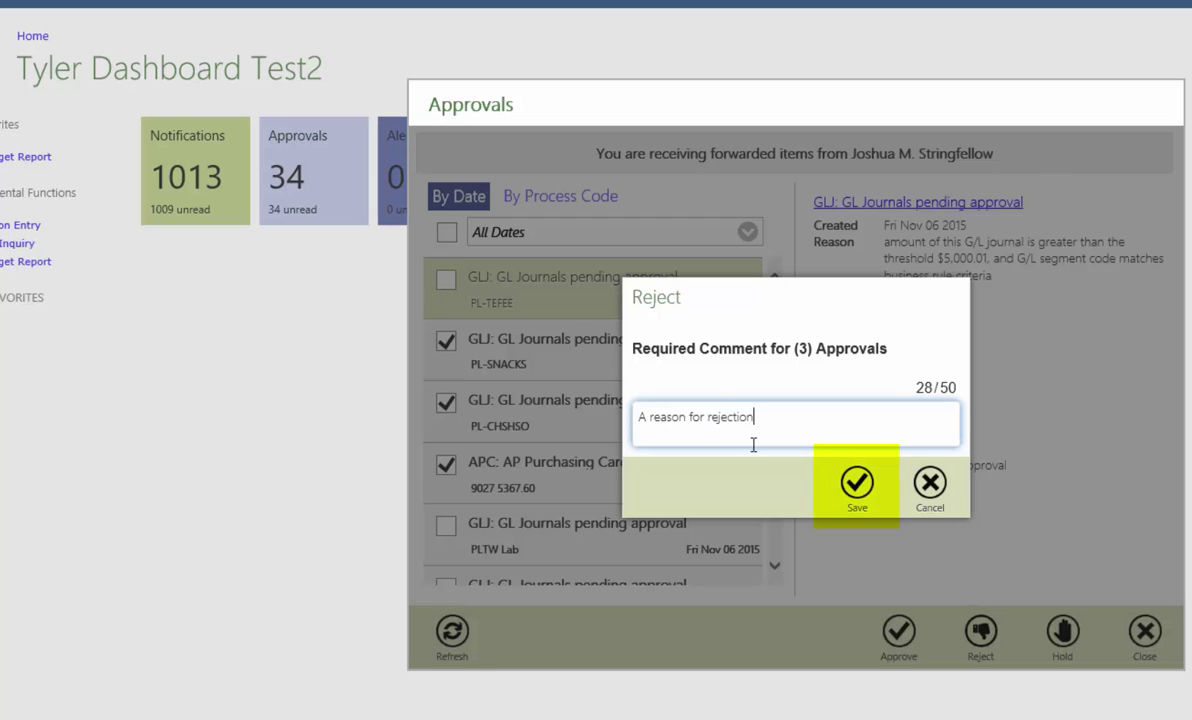
pyautogui.click(856, 485)
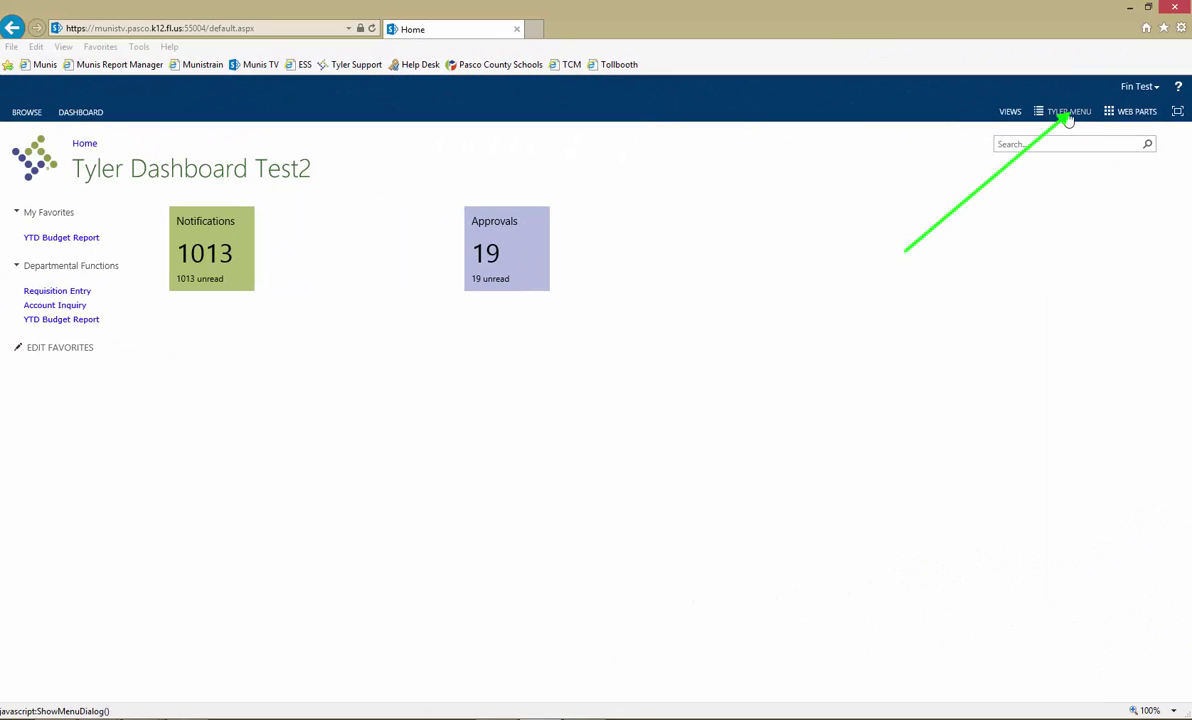
# Add Contracts Central, found under Other Applications > Centrals > Financials in the Tyler Menu, to My Programs.
pyautogui.click(1066, 112)
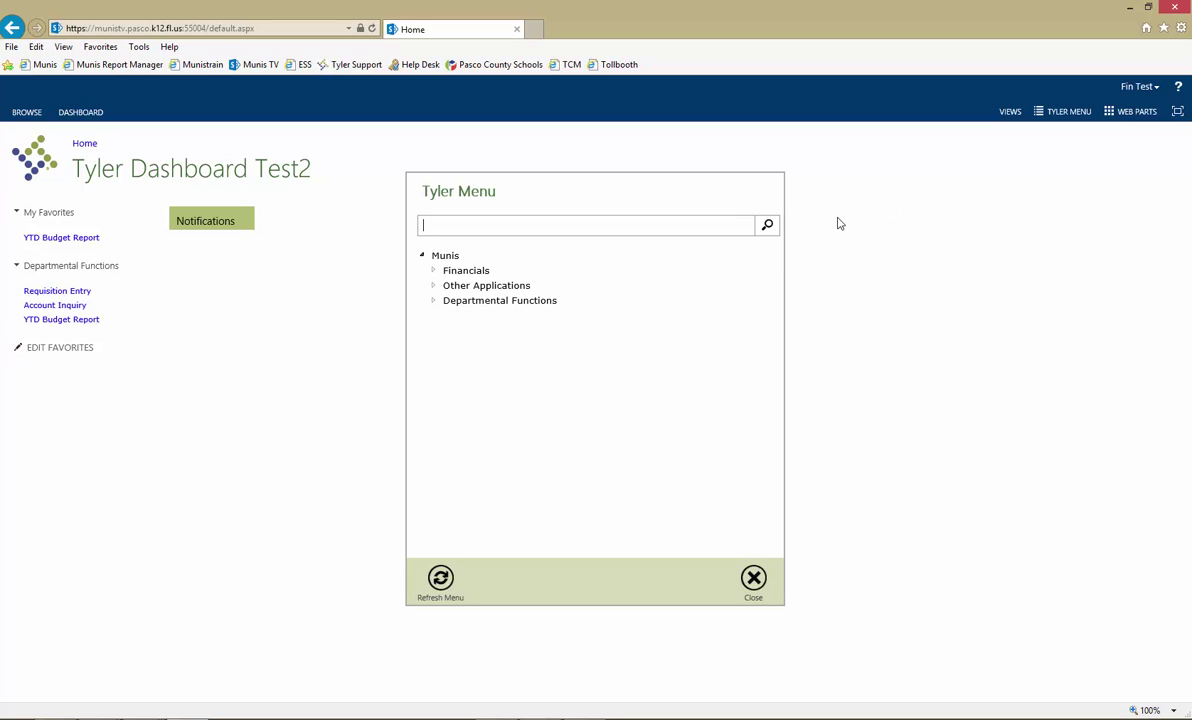
pyautogui.click(478, 287)
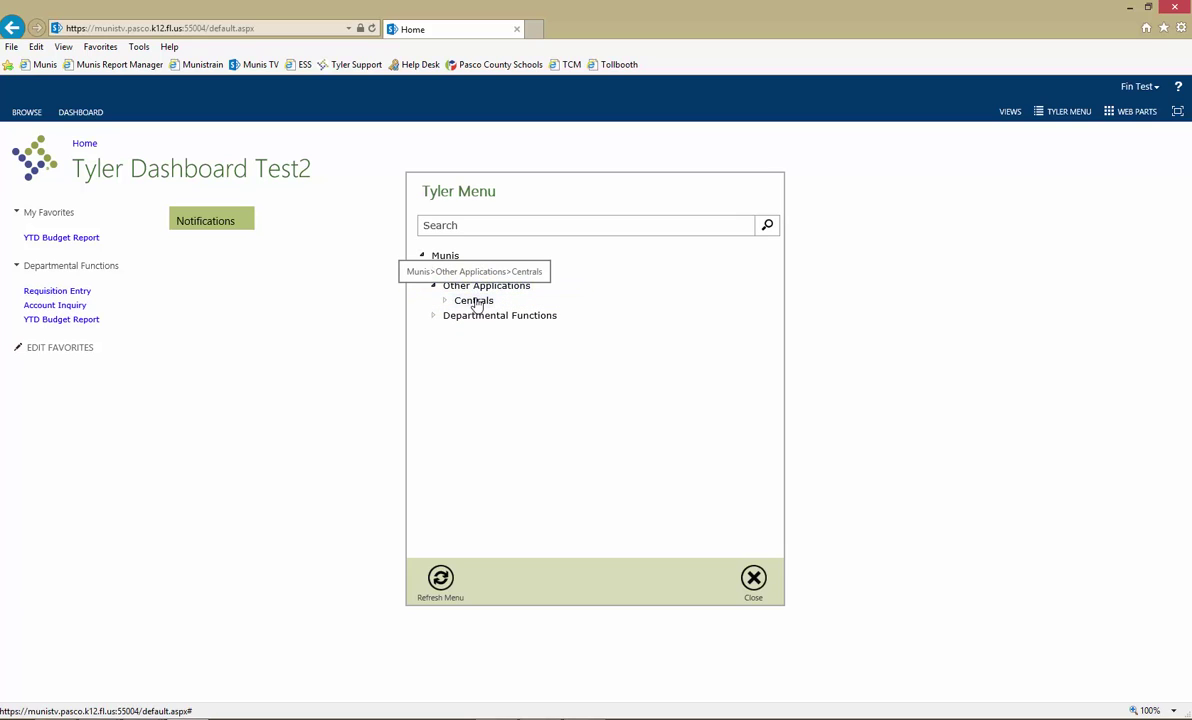
pyautogui.click(475, 302)
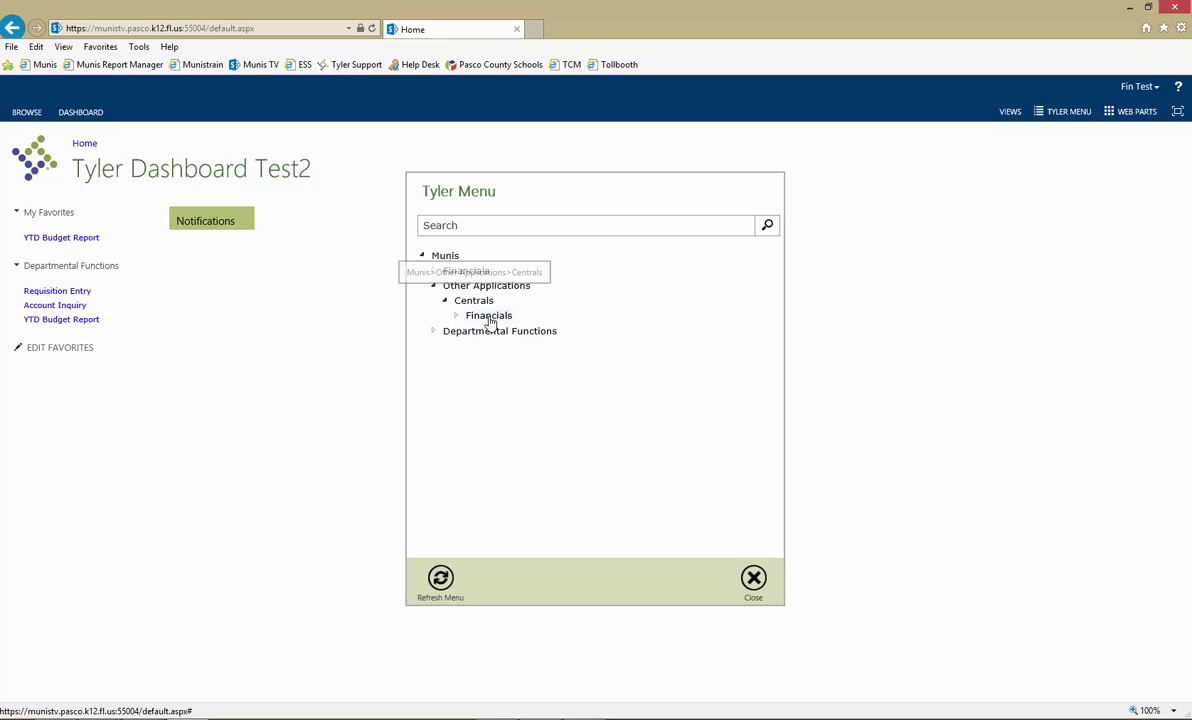
pyautogui.click(490, 317)
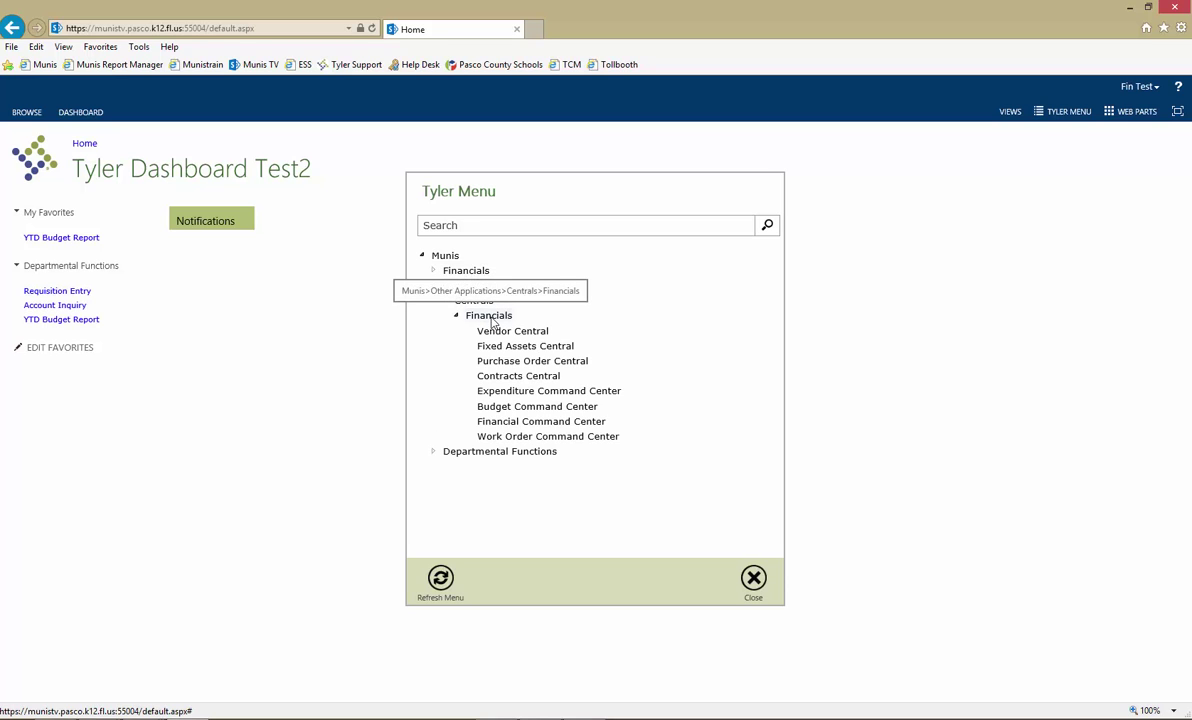
pyautogui.rightClick(523, 382)
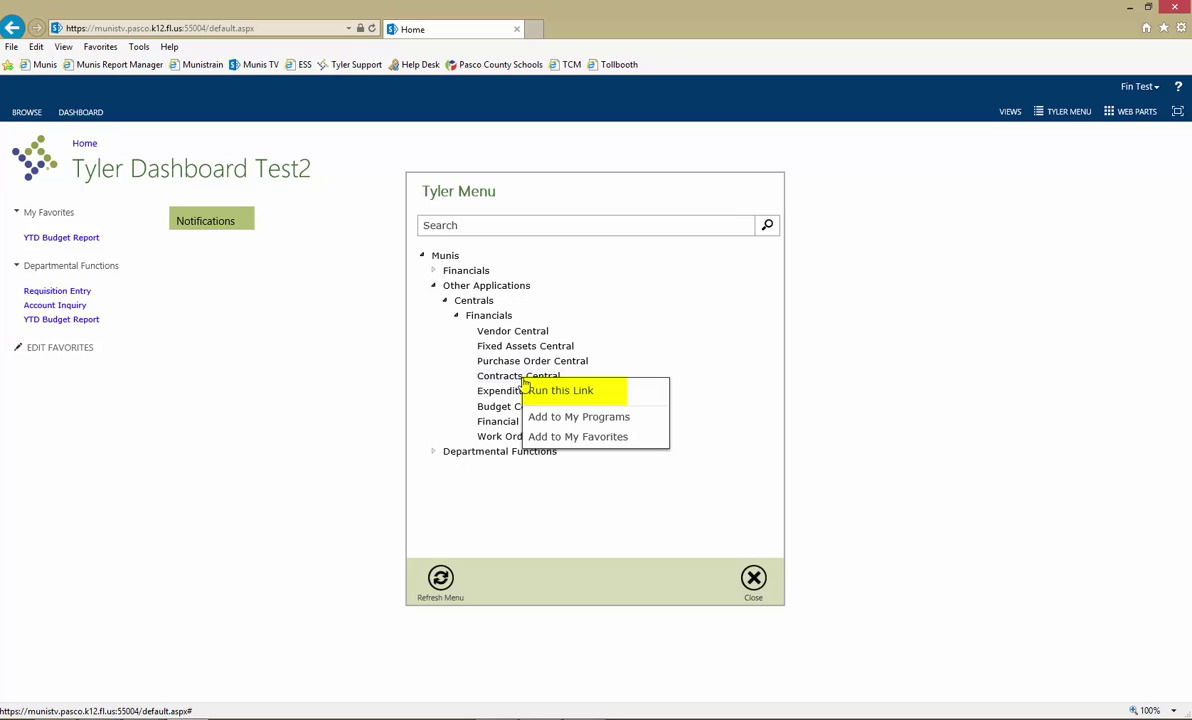
pyautogui.click(600, 420)
# Add Contracts Central to My Favorites as well and close the Tyler Menu.
pyautogui.rightClick(545, 378)
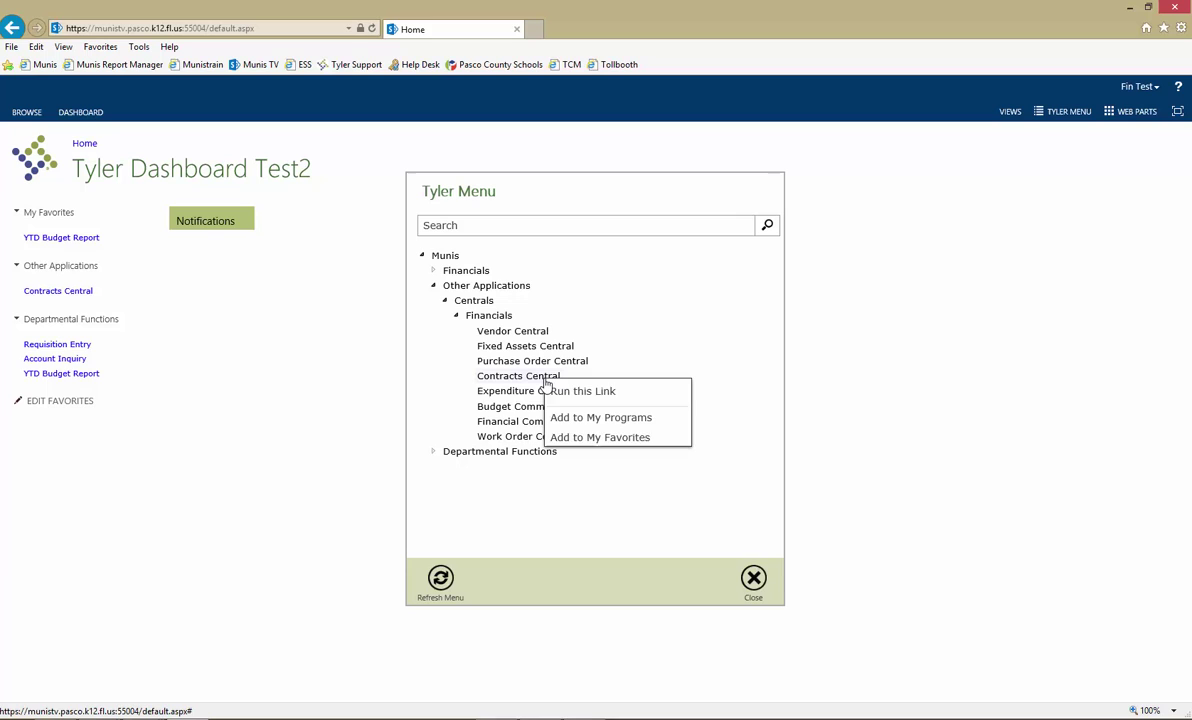
pyautogui.click(605, 438)
pyautogui.click(754, 579)
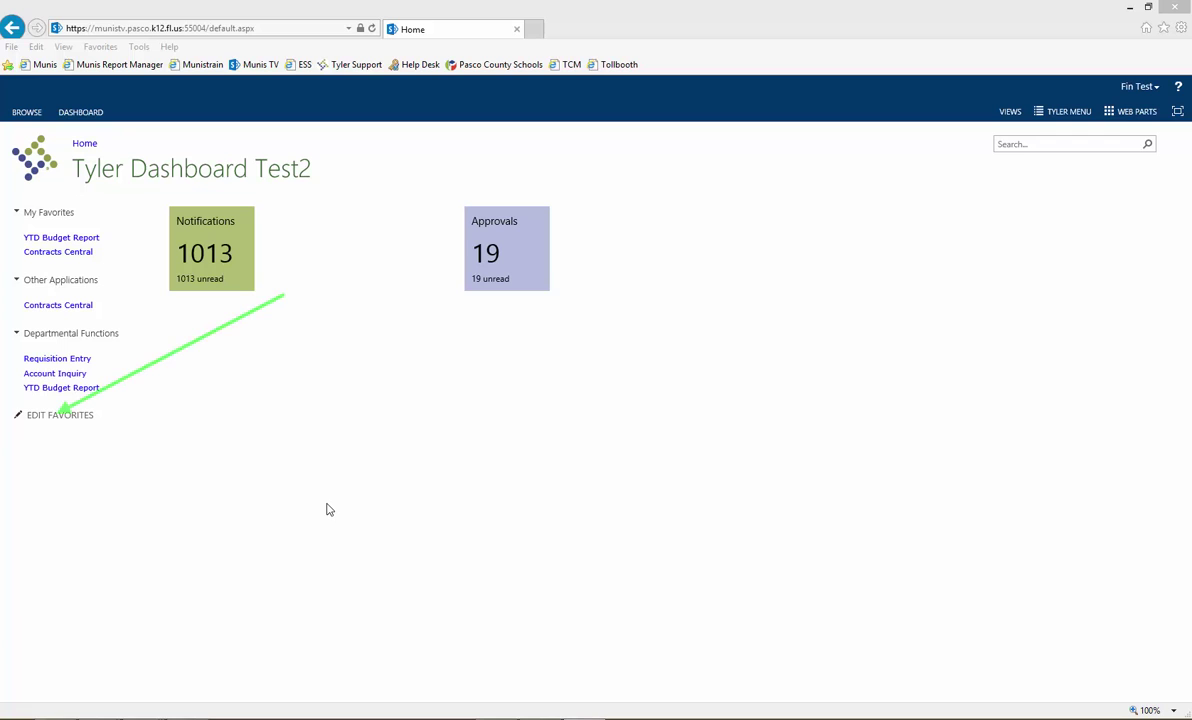
# Create a favorites category named "Things I can't find when I need them" and move it above My Favorites, expanded.
pyautogui.click(73, 423)
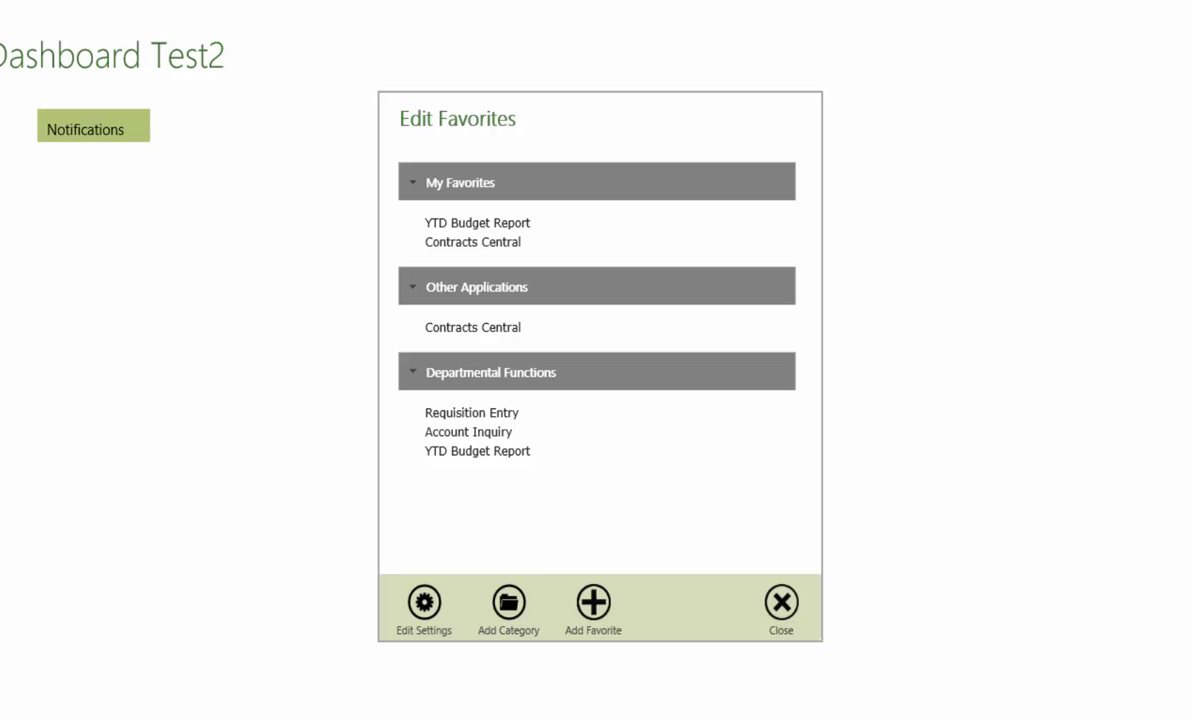
pyautogui.click(508, 601)
pyautogui.write('Thin')
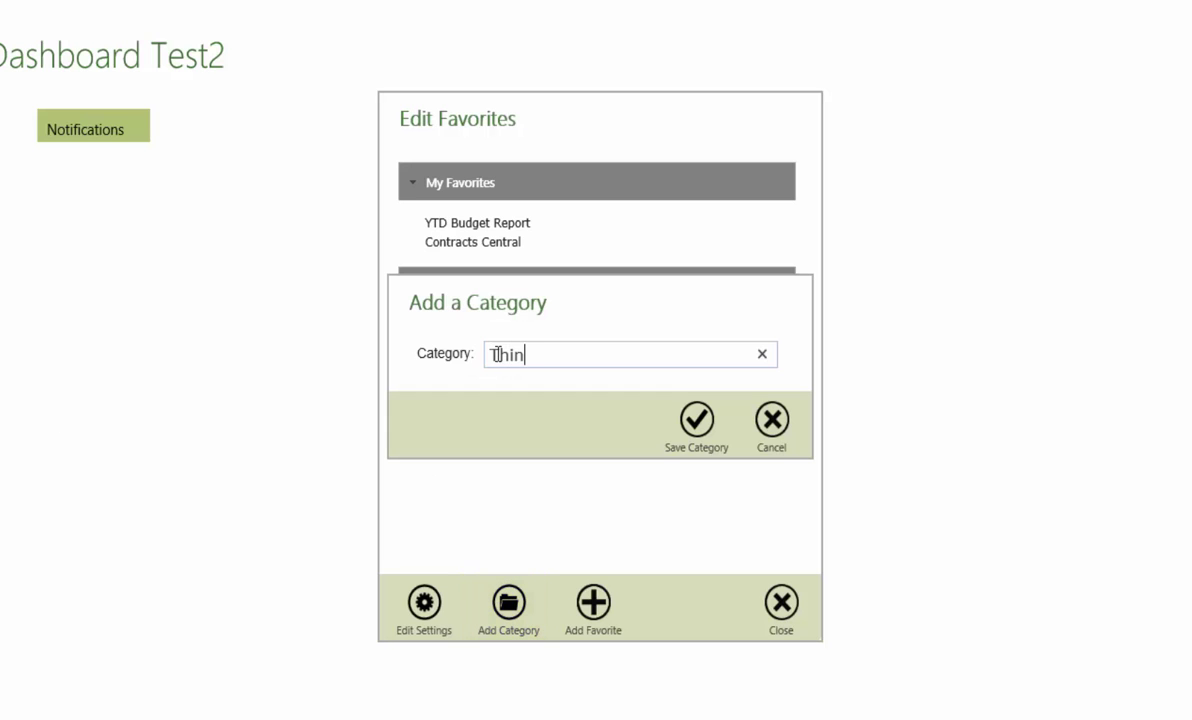
pyautogui.write("gs I can't f")
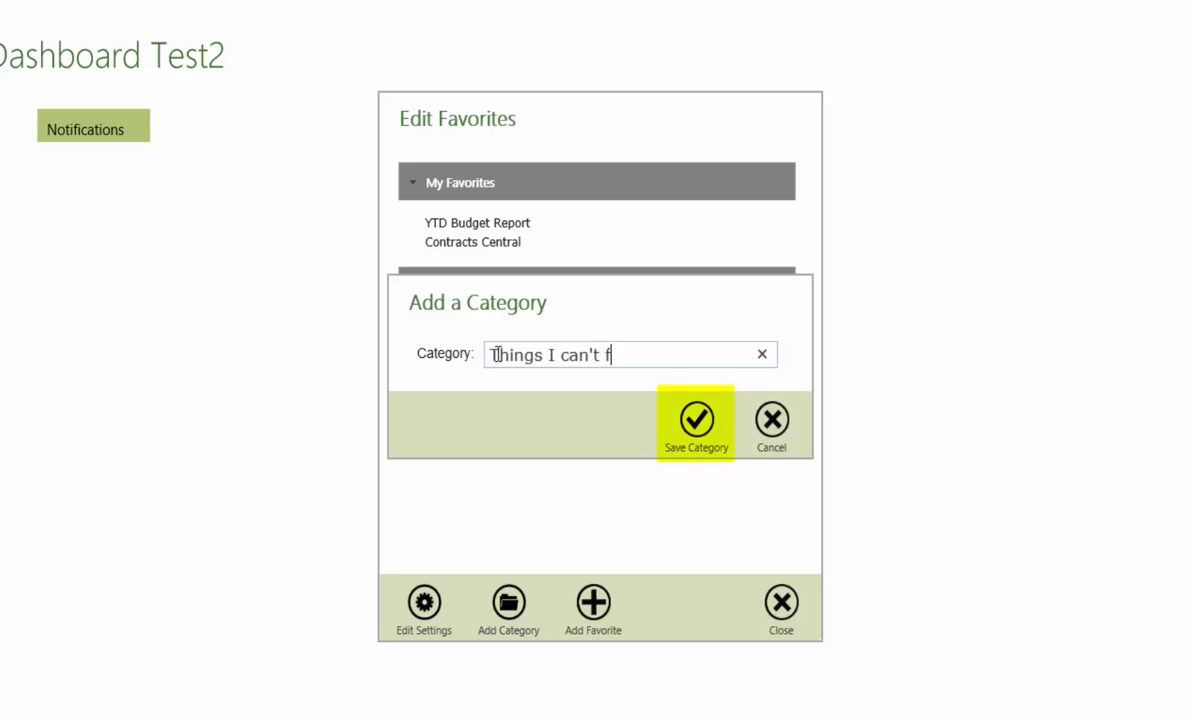
pyautogui.write('ind when I need them')
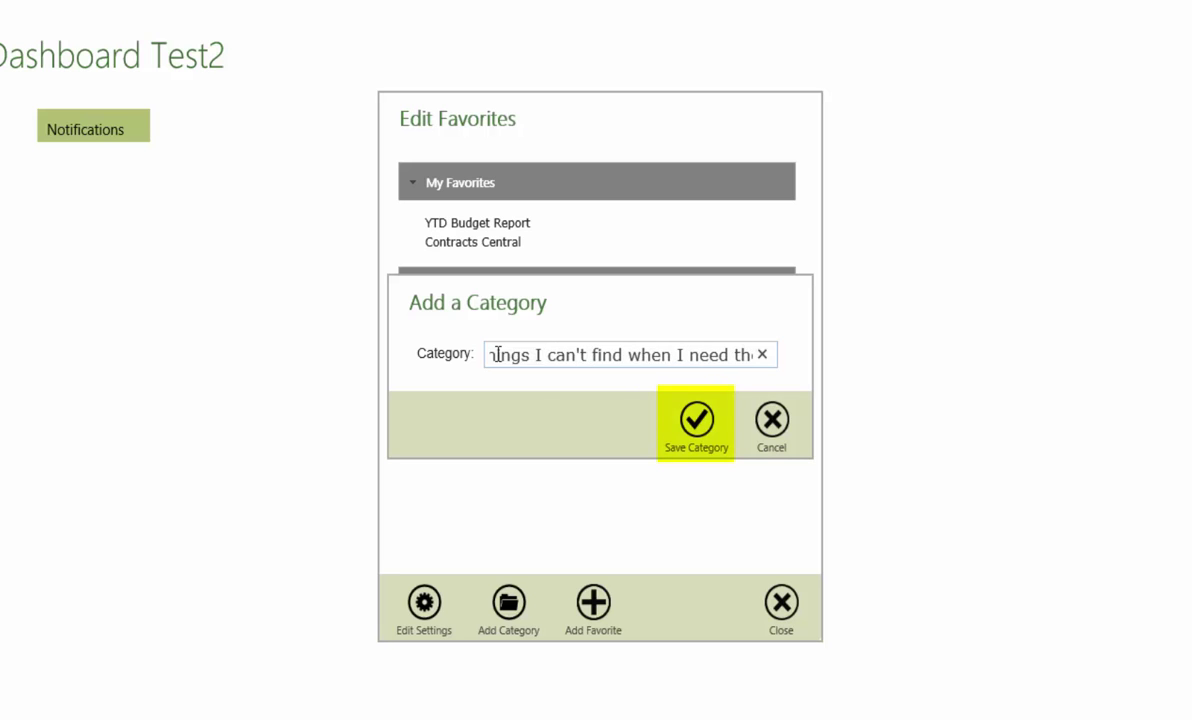
pyautogui.click(696, 420)
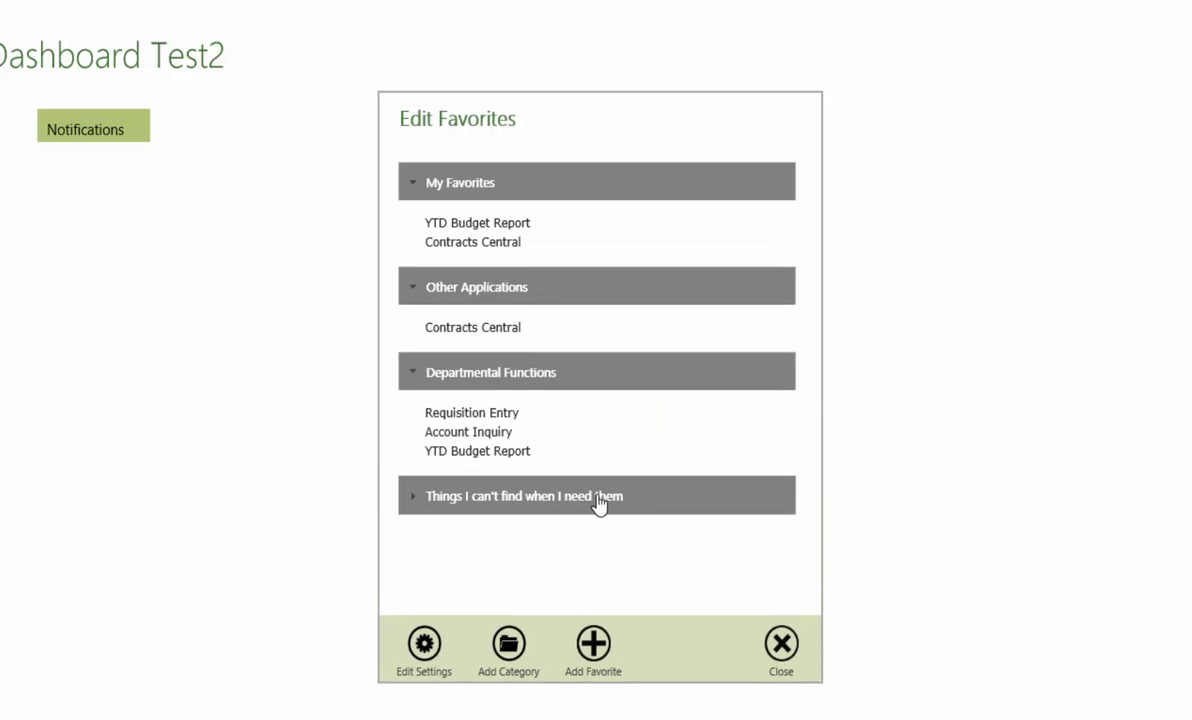
pyautogui.moveTo(598, 505); pyautogui.dragTo(603, 176)
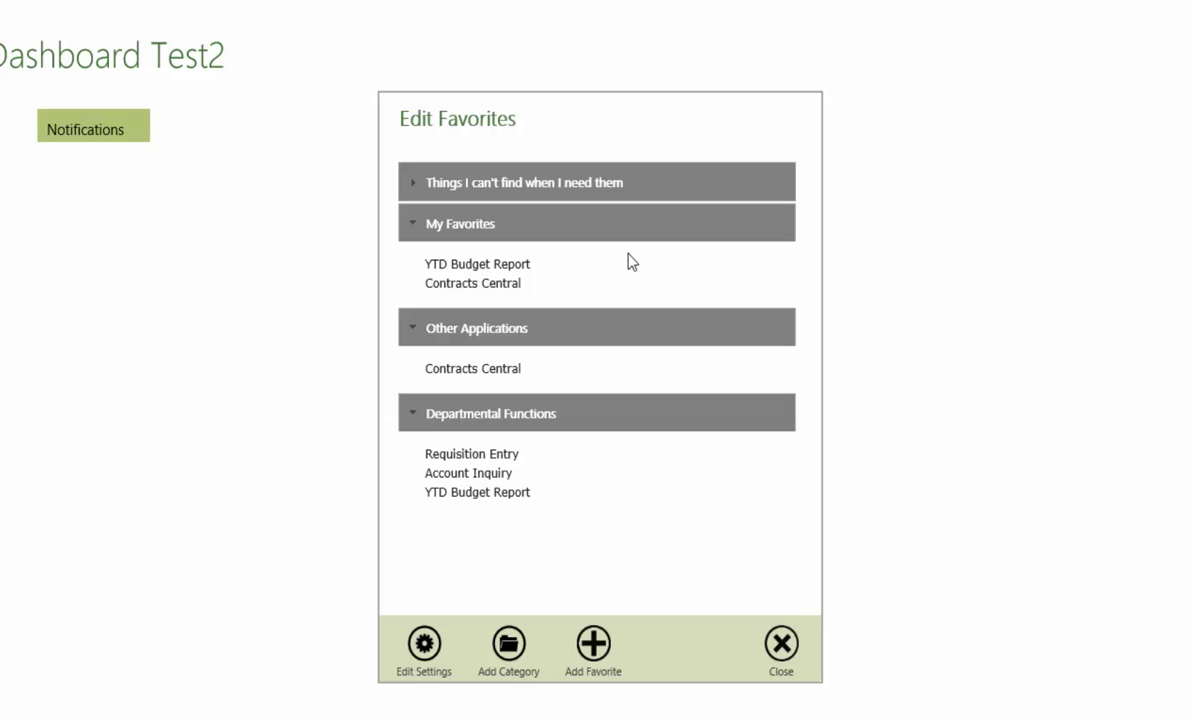
pyautogui.click(550, 191)
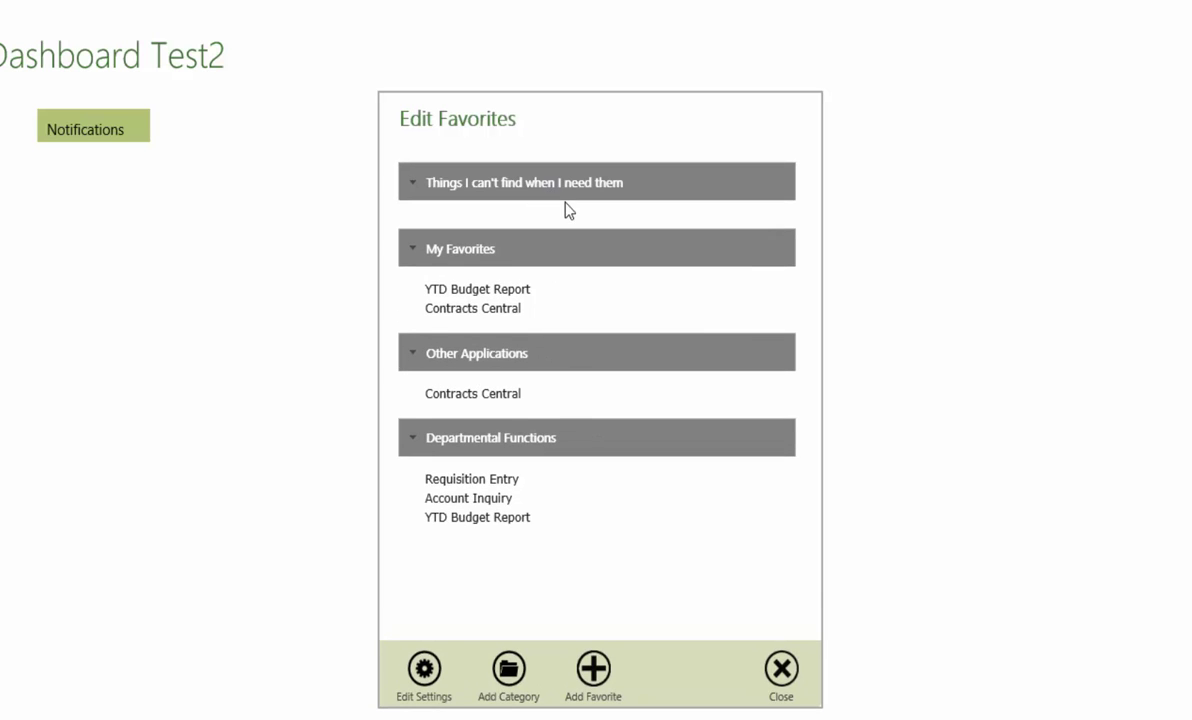
# Rename the Other Applications favorites category to Applications, and delete that category.
pyautogui.rightClick(498, 358)
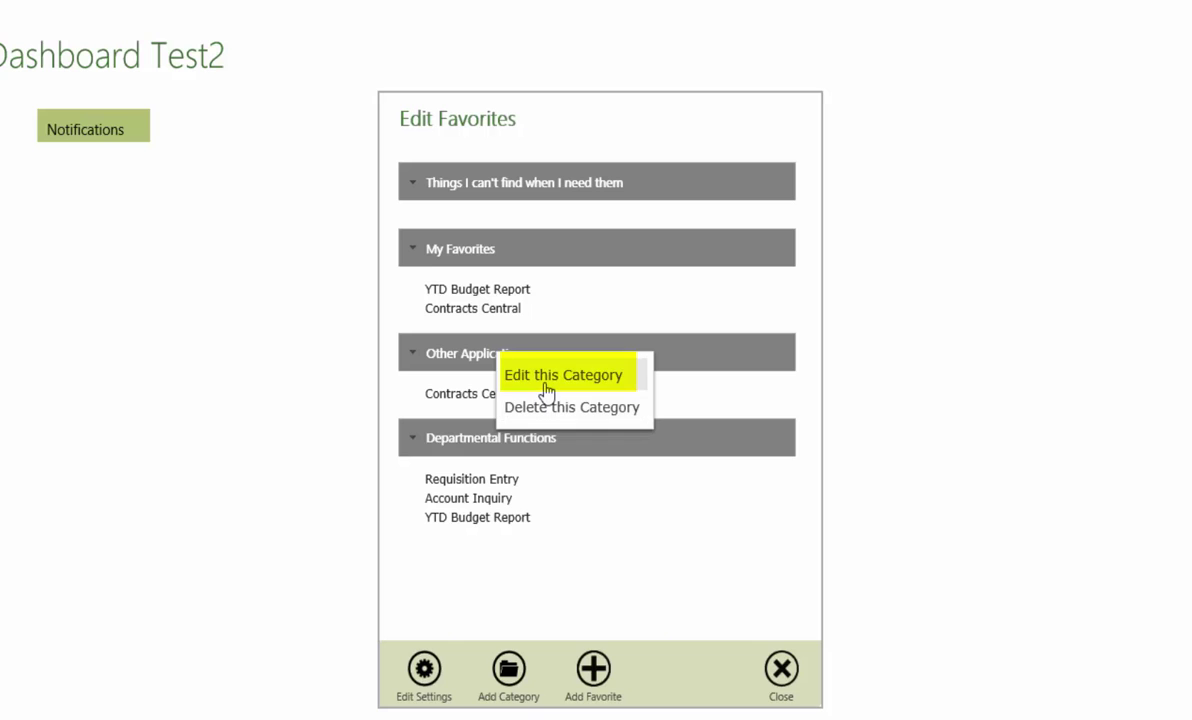
pyautogui.click(547, 385)
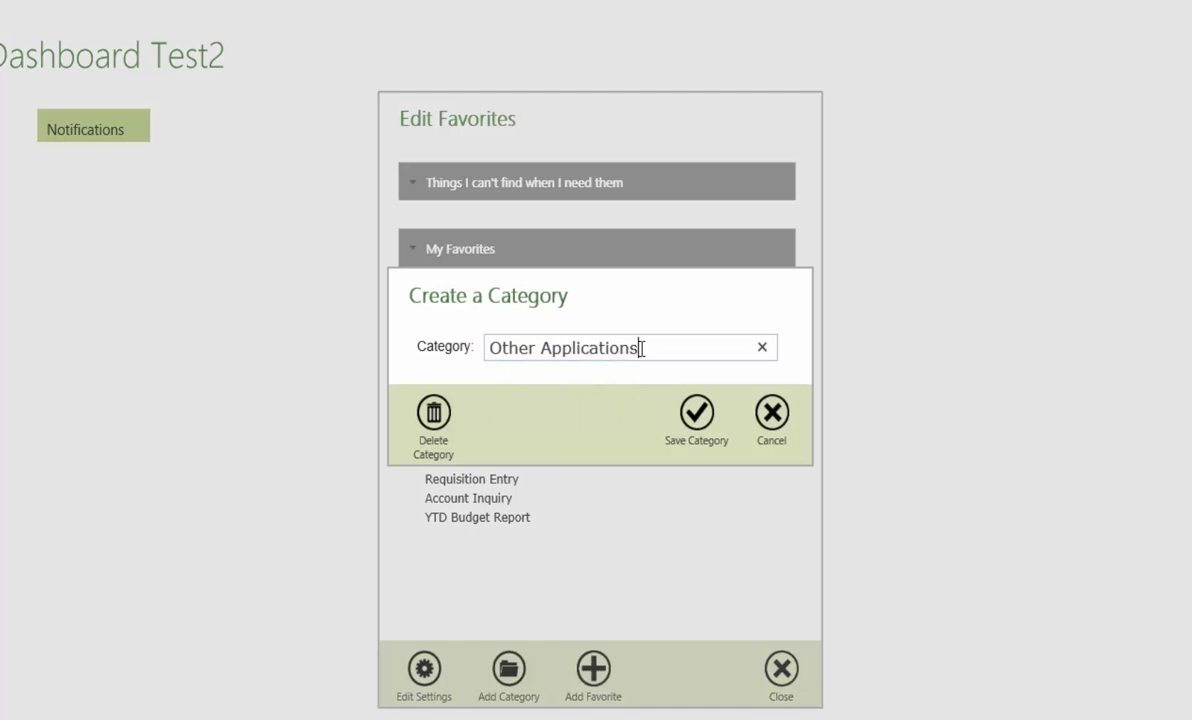
pyautogui.moveTo(640, 348); pyautogui.dragTo(546, 348)
pyautogui.click(543, 349)
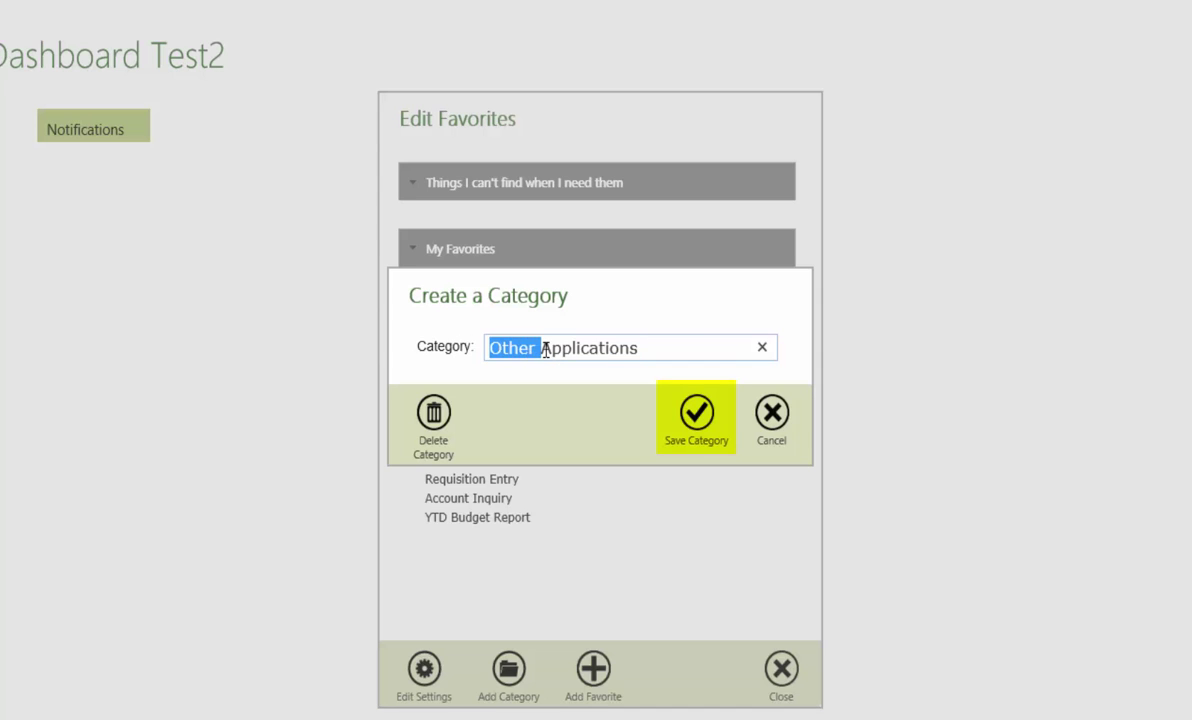
pyautogui.press('BackSpace')
pyautogui.click(692, 422)
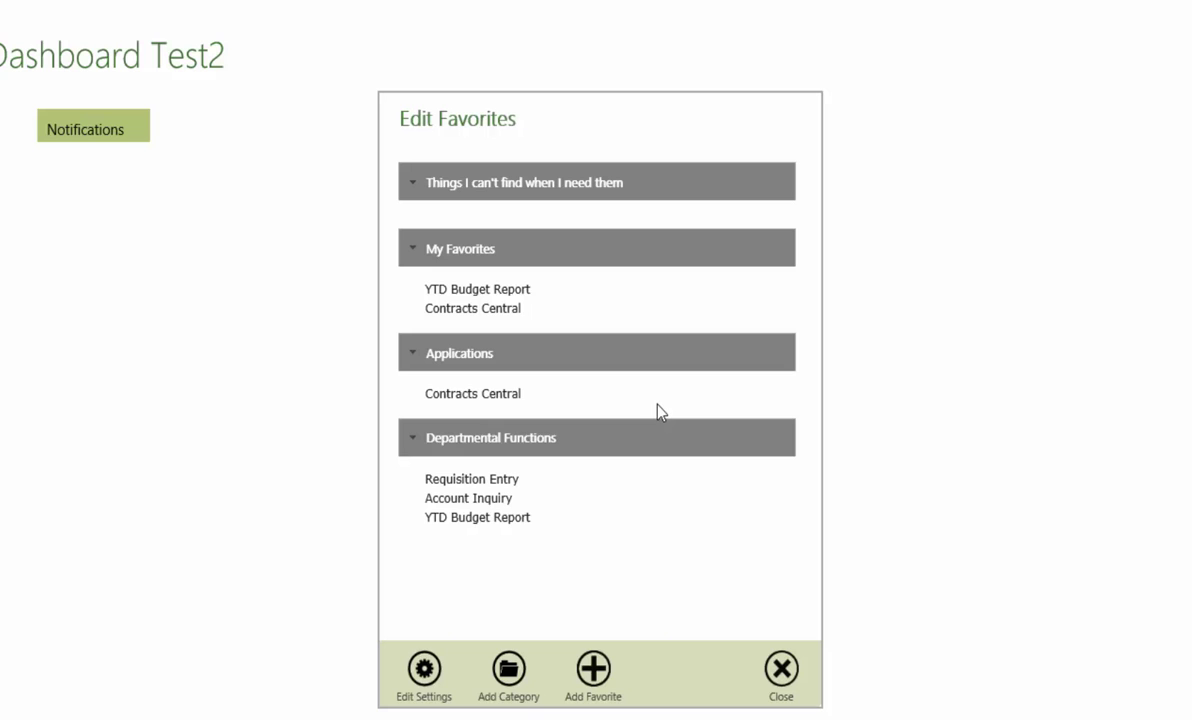
pyautogui.click(476, 360)
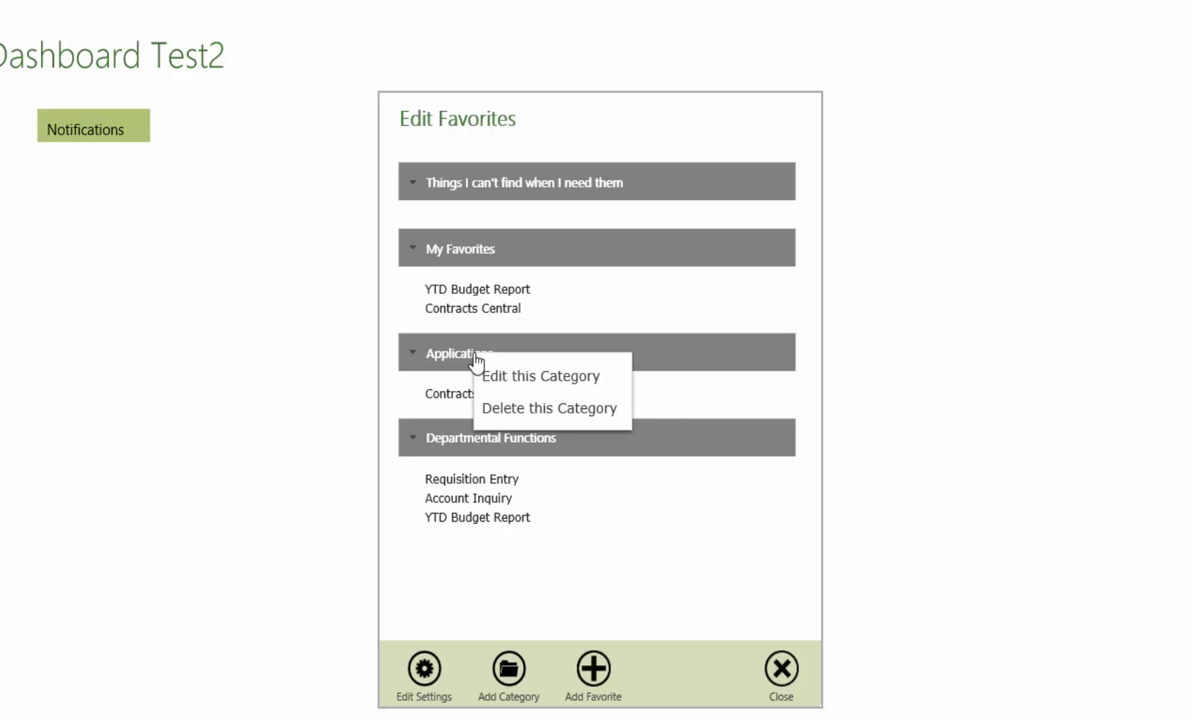
pyautogui.click(553, 419)
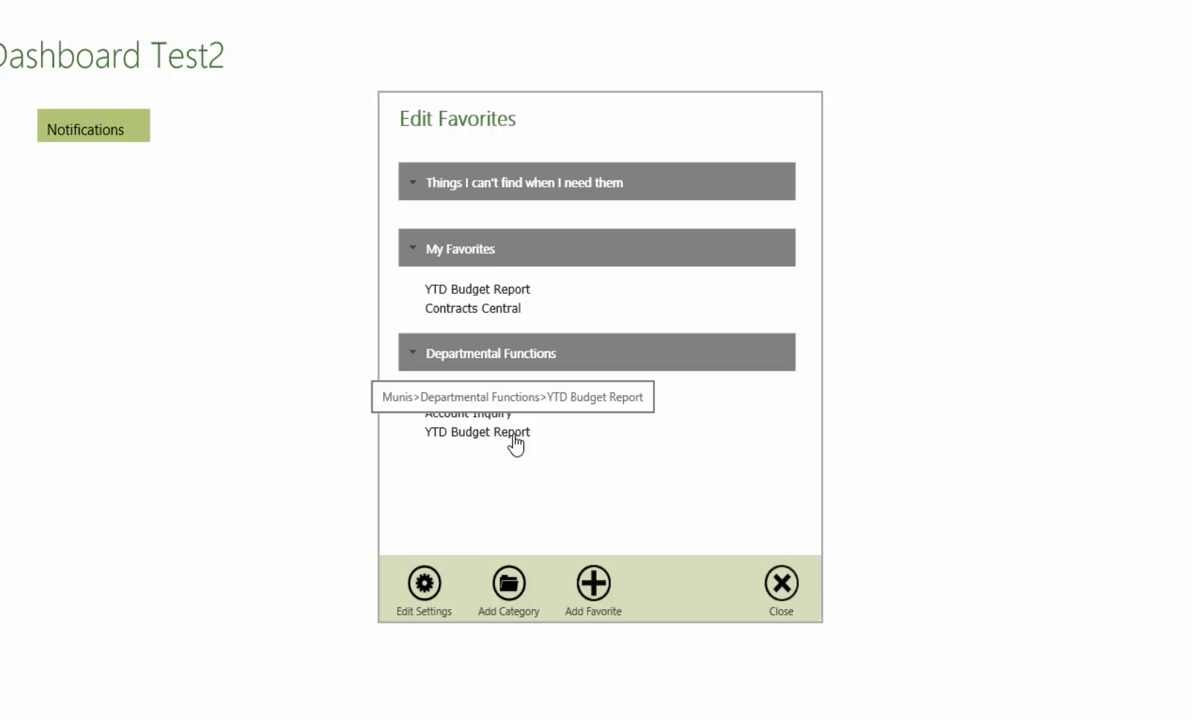
# Move YTD Budget Report from Departmental Functions into "Things I can't find when I need them" and rename it My Budget.
pyautogui.moveTo(514, 438); pyautogui.dragTo(519, 223)
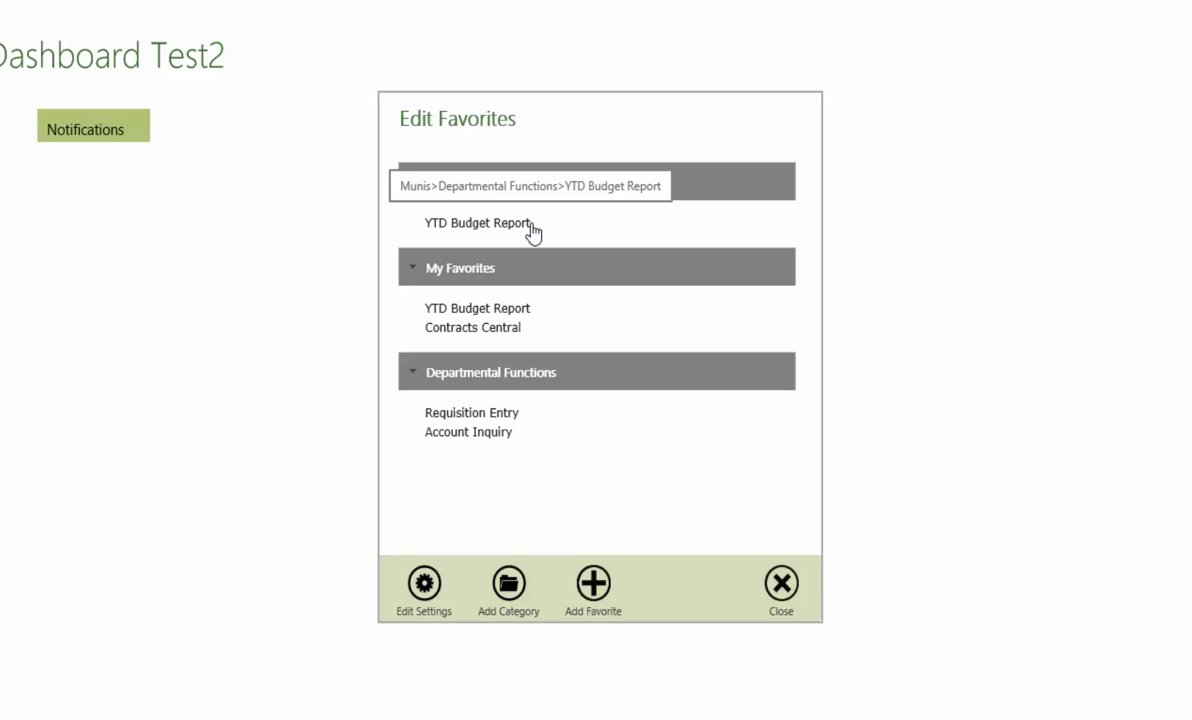
pyautogui.click(533, 230)
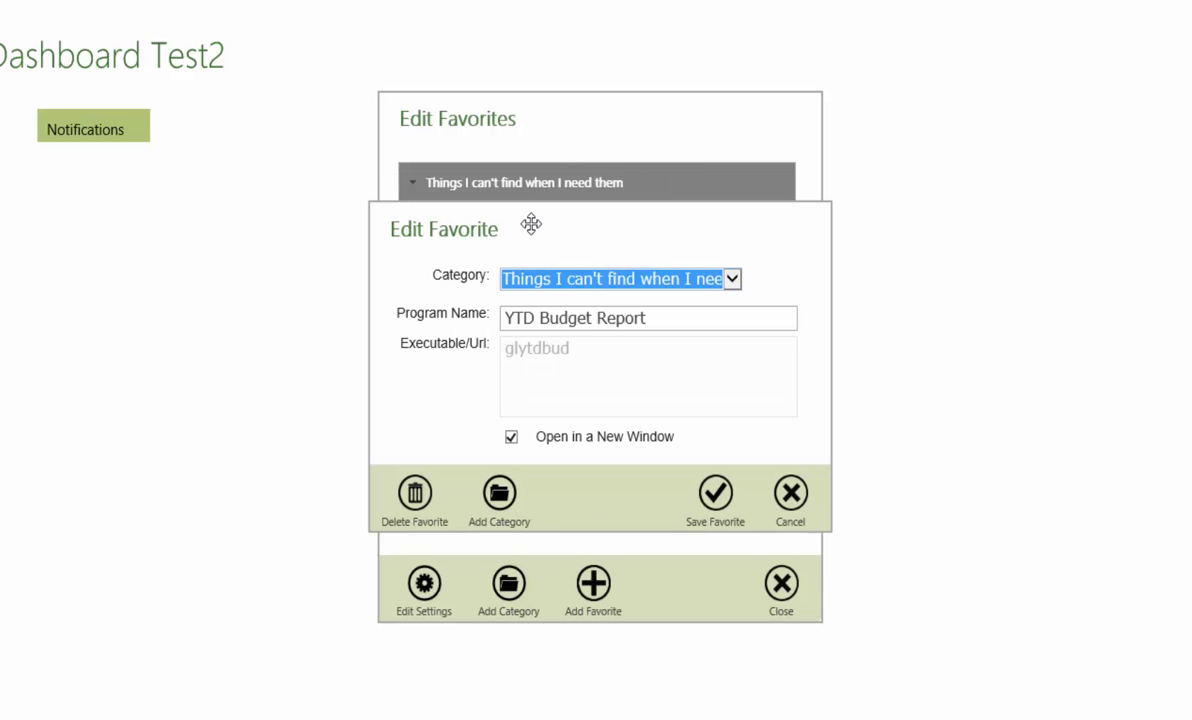
pyautogui.click(652, 318)
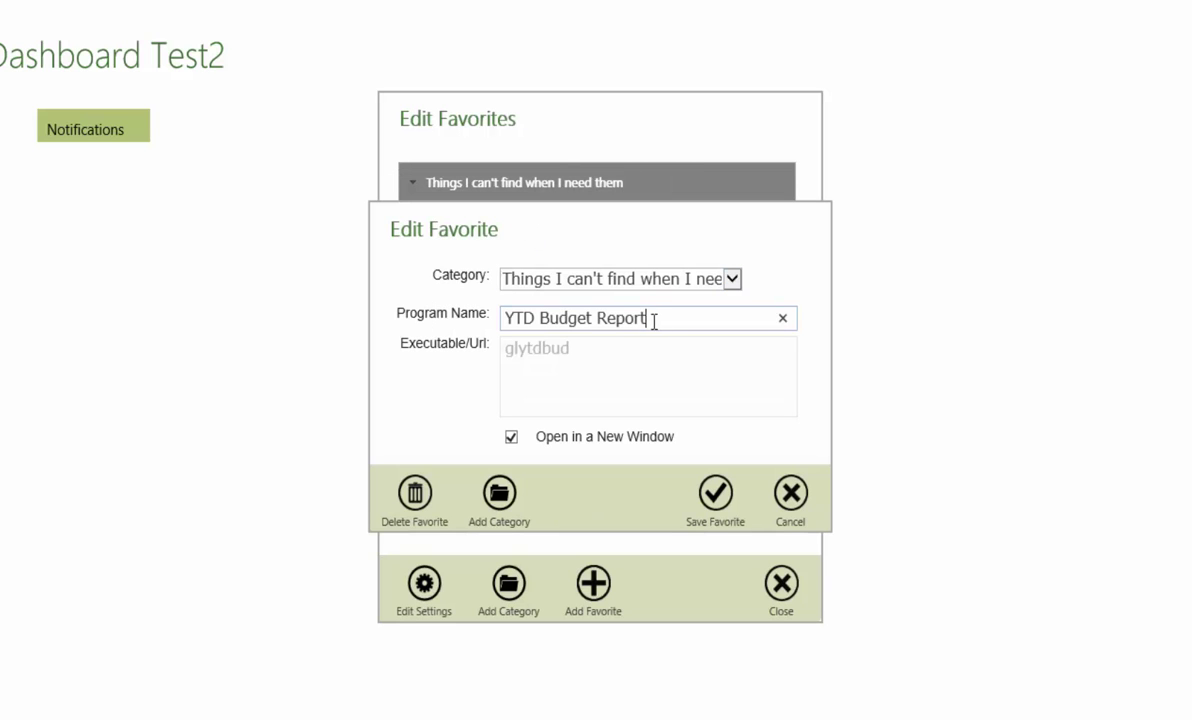
pyautogui.moveTo(652, 318); pyautogui.dragTo(500, 330)
pyautogui.write('My')
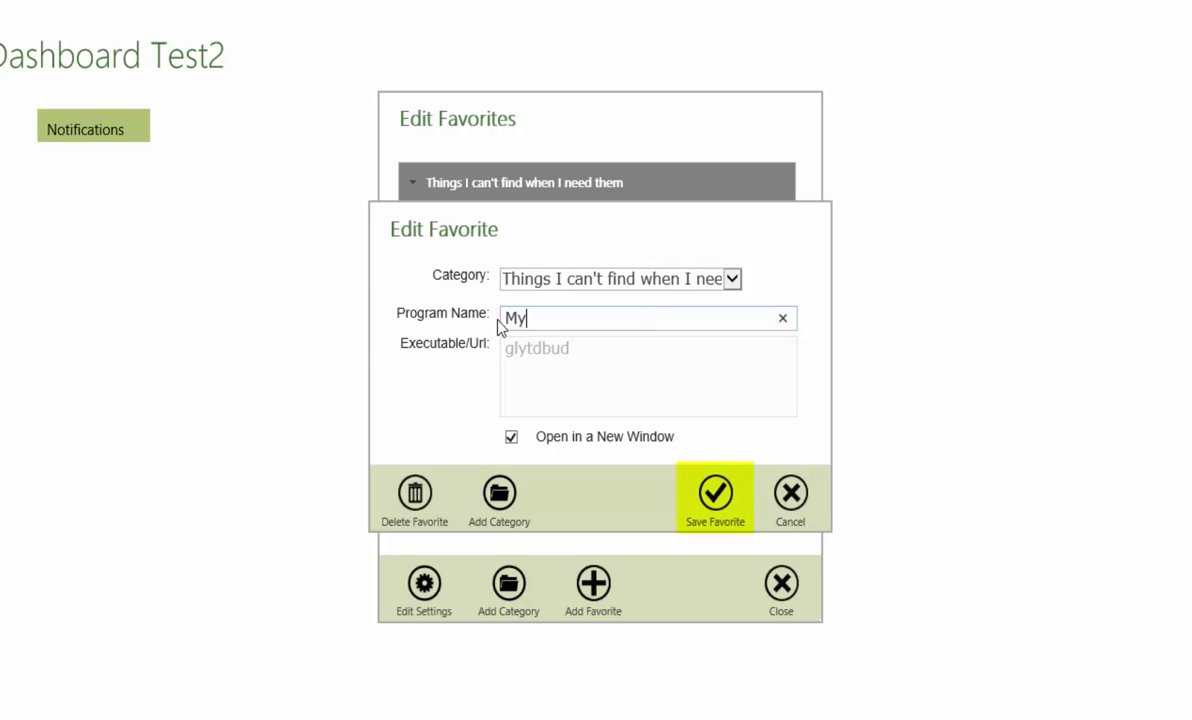
pyautogui.write(' Budget')
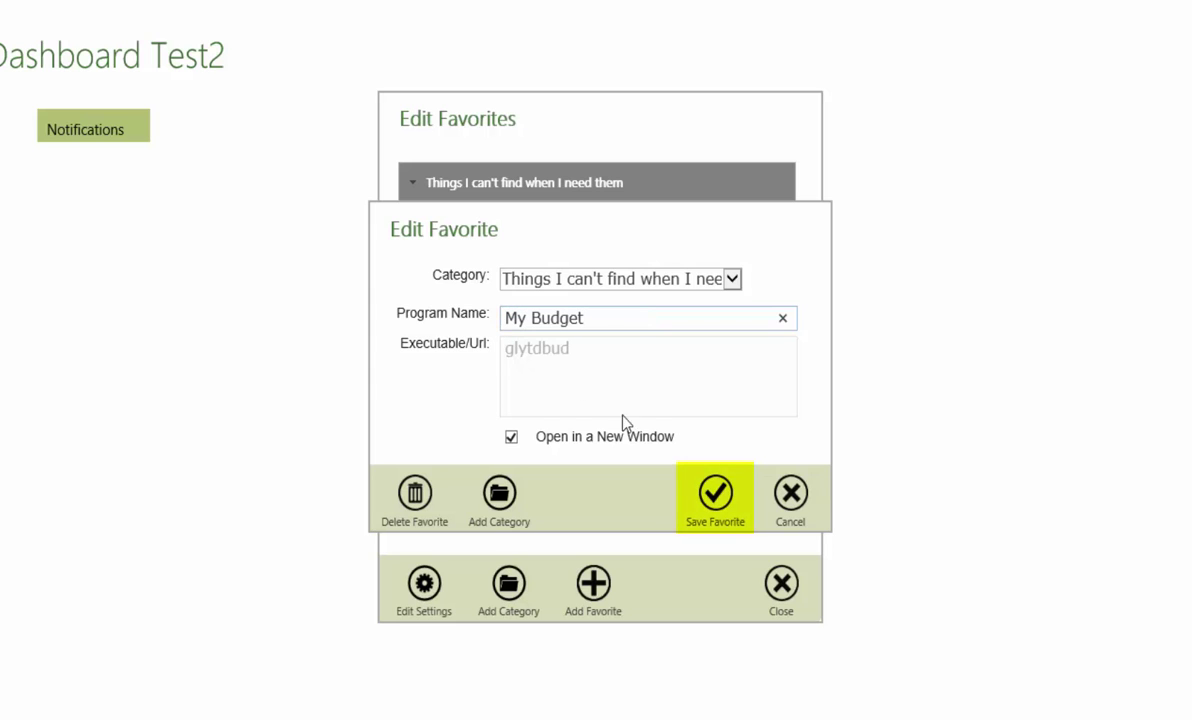
pyautogui.click(715, 493)
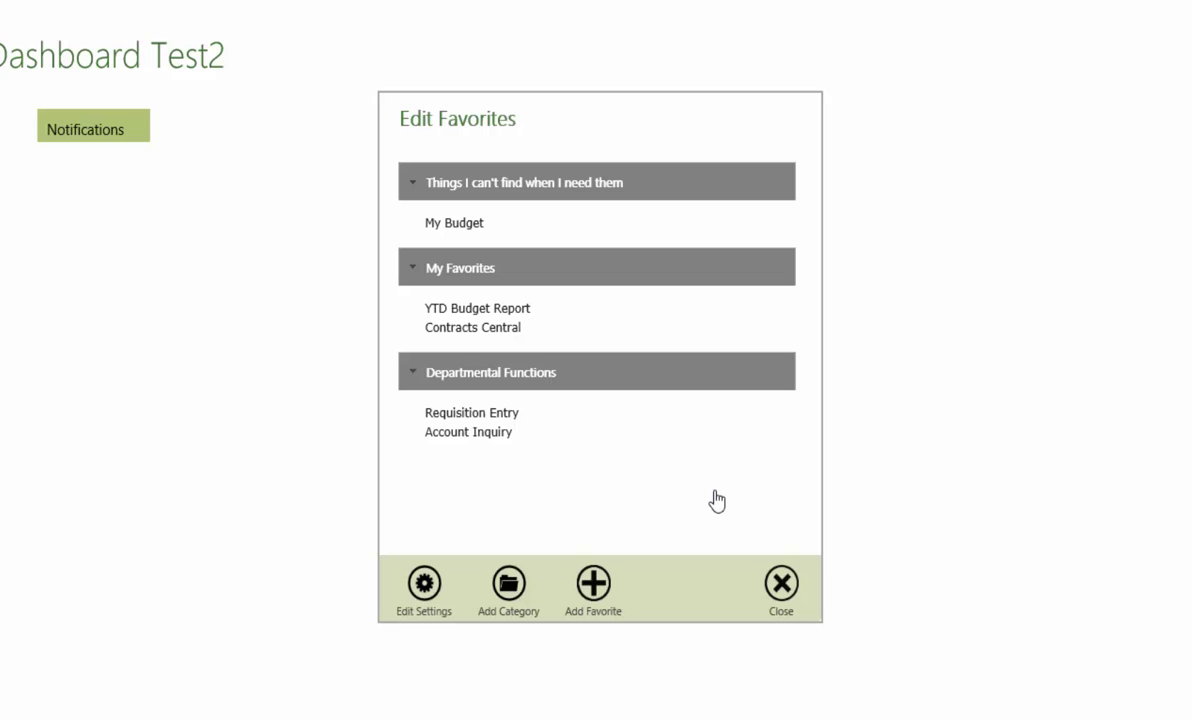
# Delete the Account Inquiry favorite from Departmental Functions and finish editing the favorites.
pyautogui.click(474, 440)
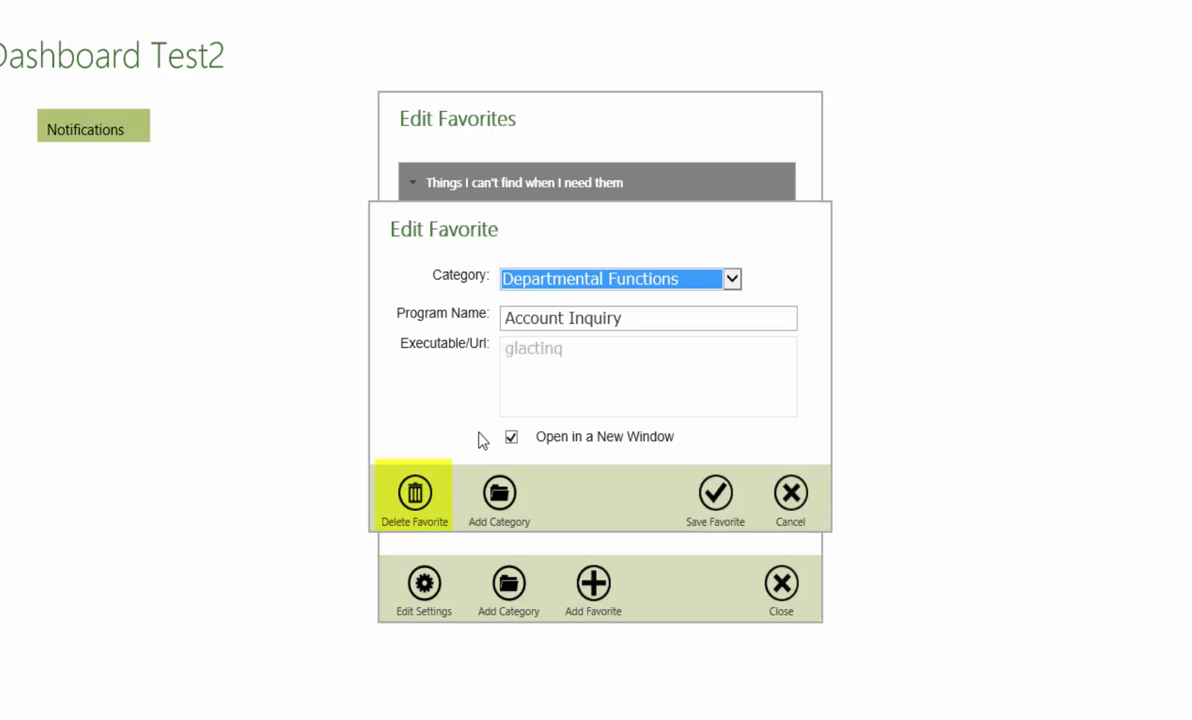
pyautogui.click(418, 500)
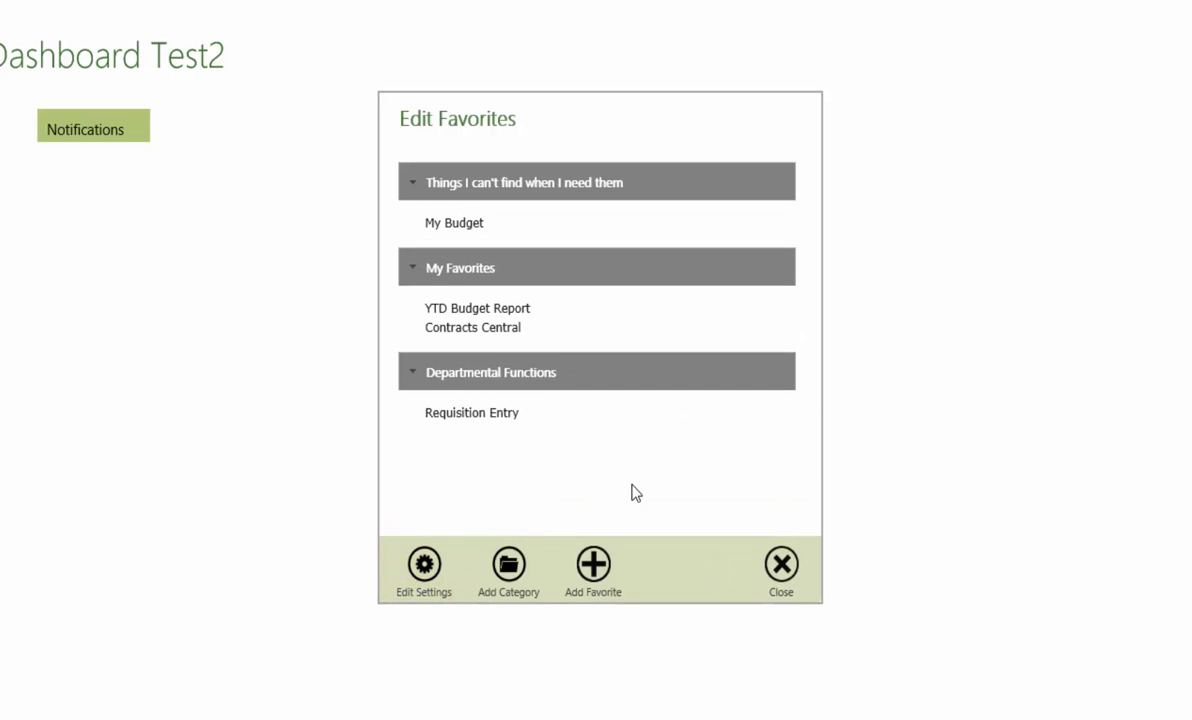
pyautogui.click(774, 567)
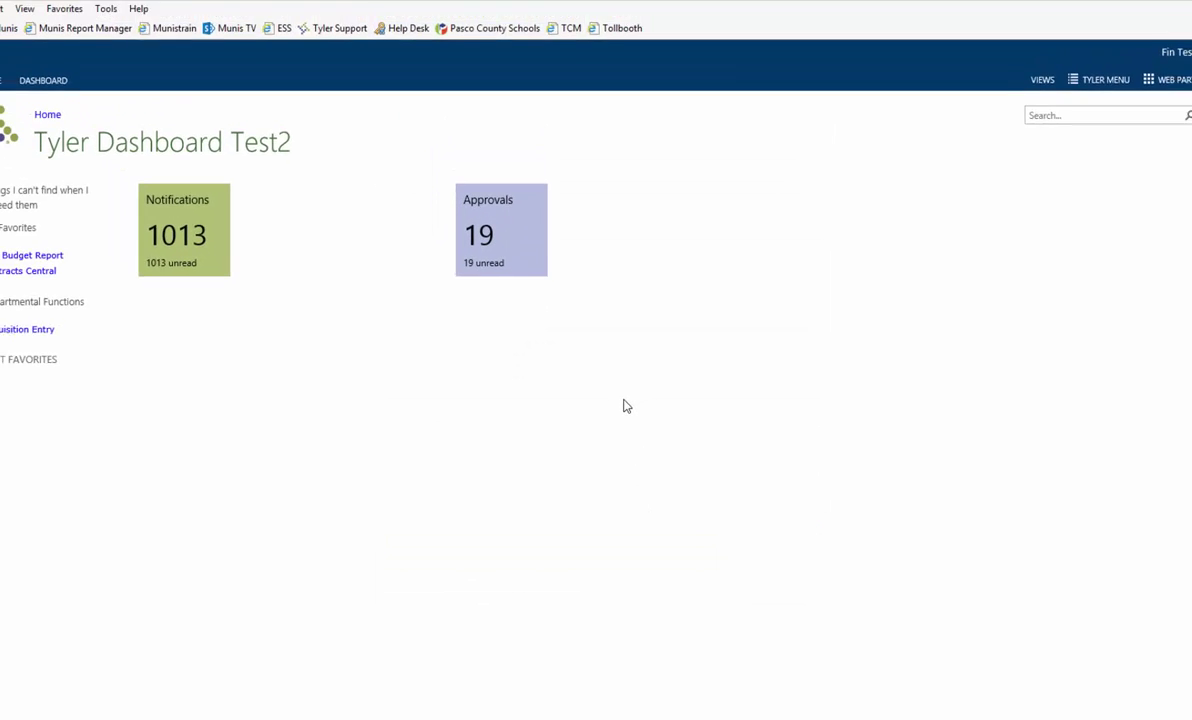